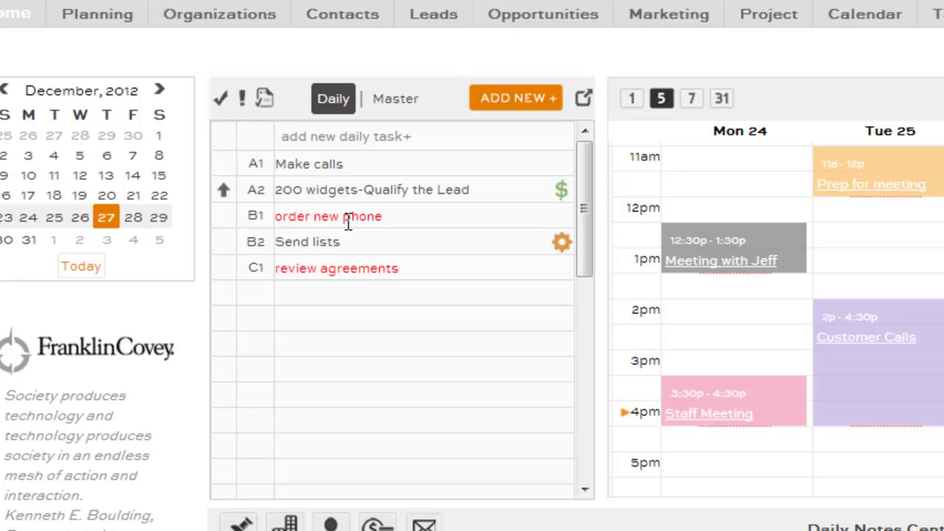
# Rename the A1 daily task to "Make calls for 1 hour" and save it.
pyautogui.click(336, 164)
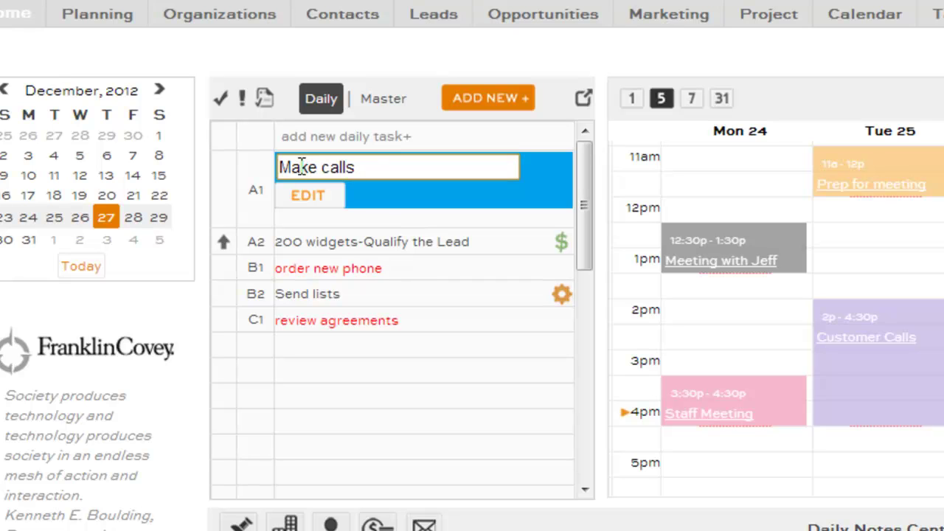
pyautogui.write('for 1 hour')
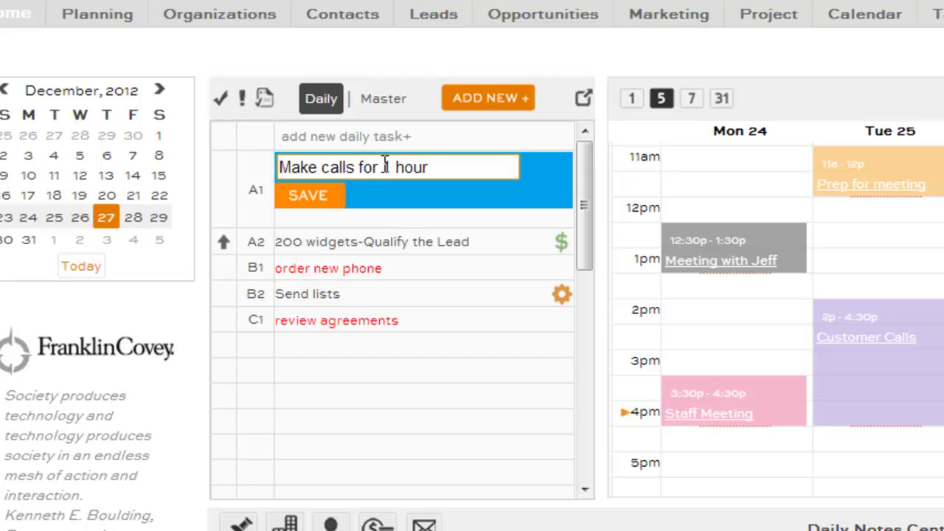
pyautogui.click(302, 196)
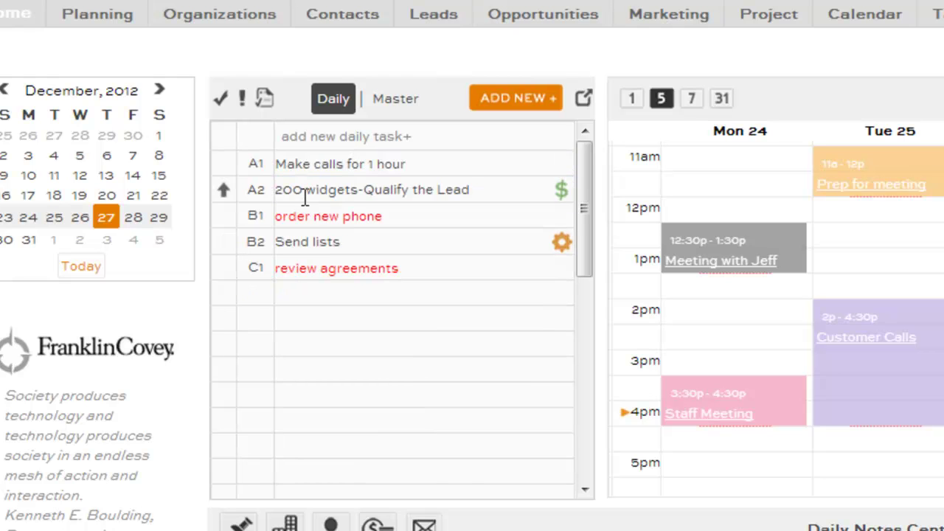
# Open the full details of the "Make calls for 1 hour" task, review its fields, and save and close it.
pyautogui.click(353, 169)
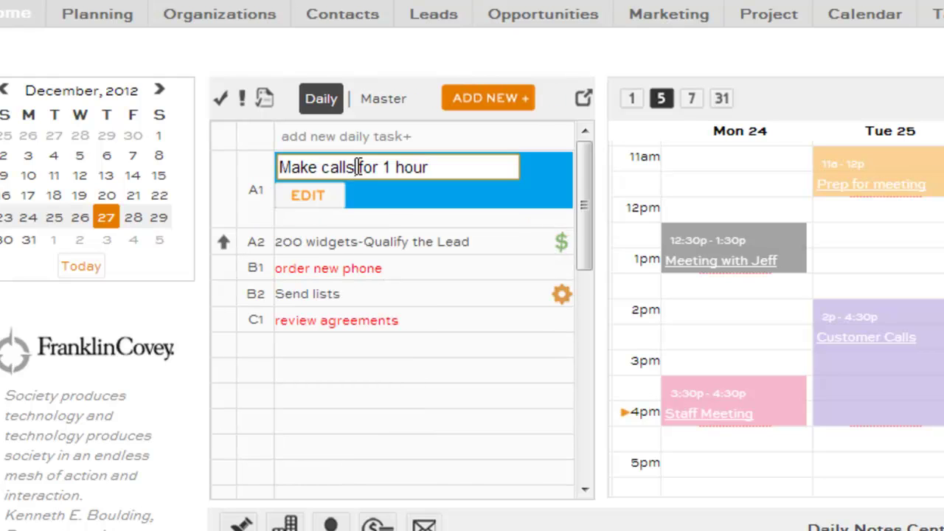
pyautogui.click(356, 168)
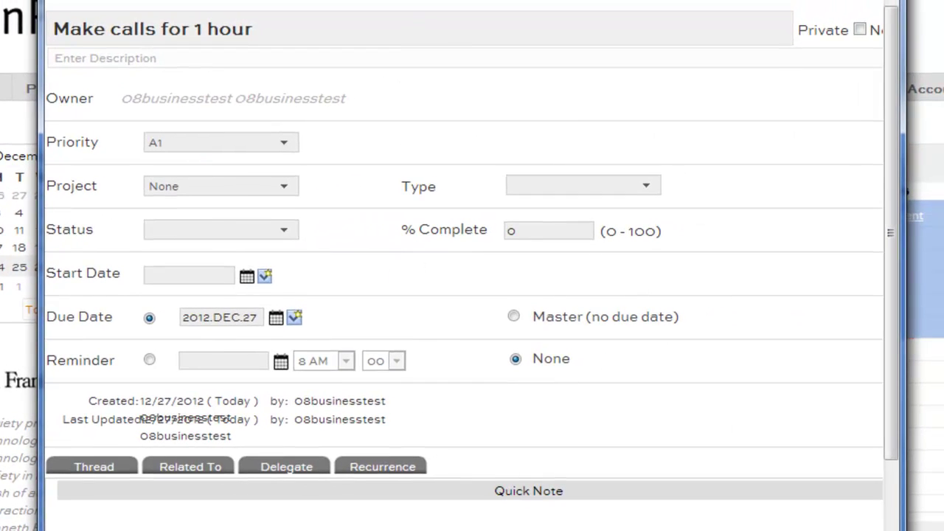
pyautogui.scroll(-1, 931, 417)
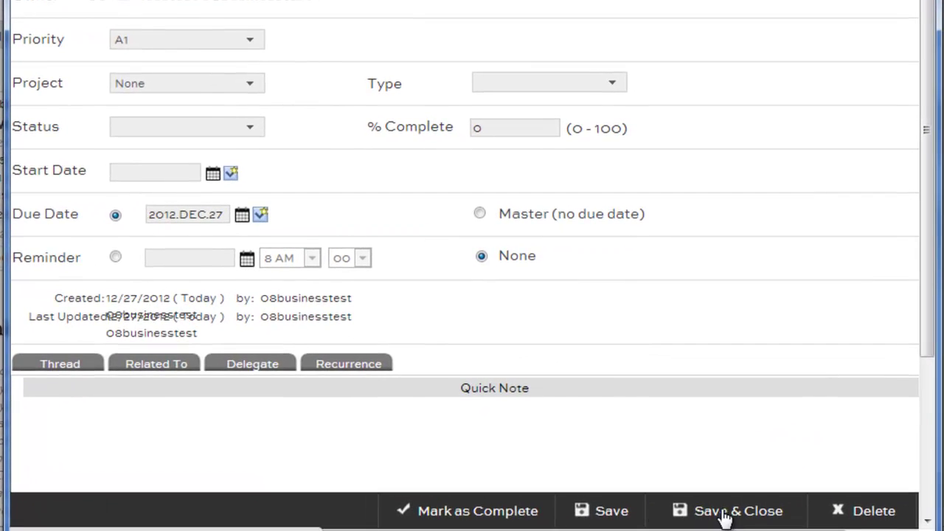
pyautogui.click(751, 511)
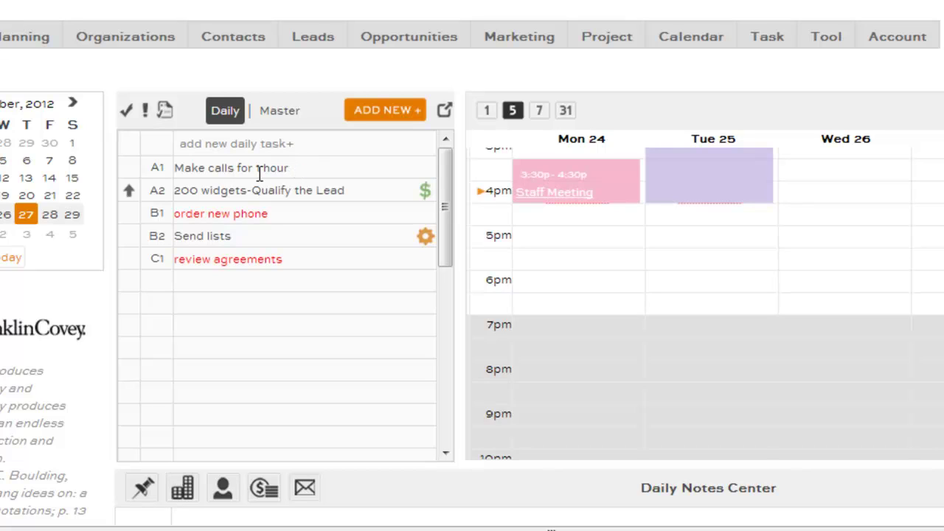
# Reprioritize the daily tasks by moving "order new phone" down to C1 and raising "Send lists" to A2.
pyautogui.click(317, 167)
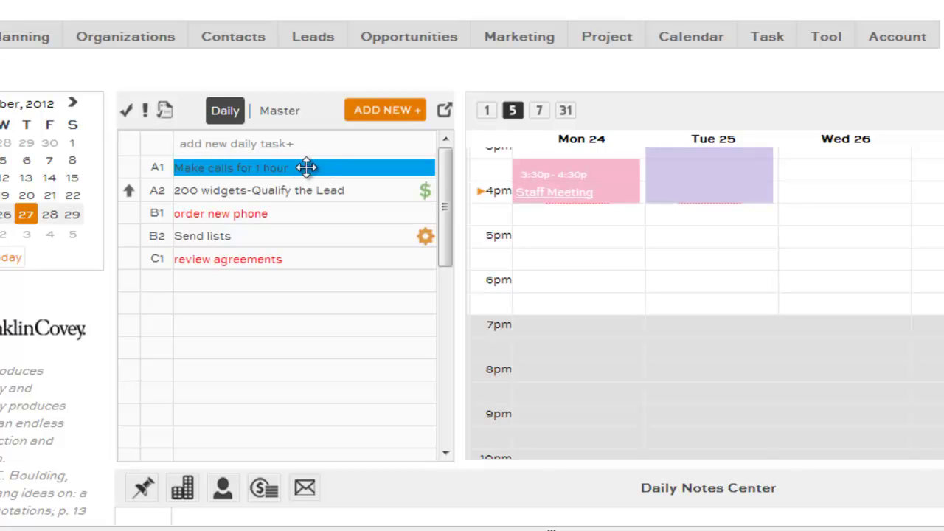
pyautogui.click(234, 168)
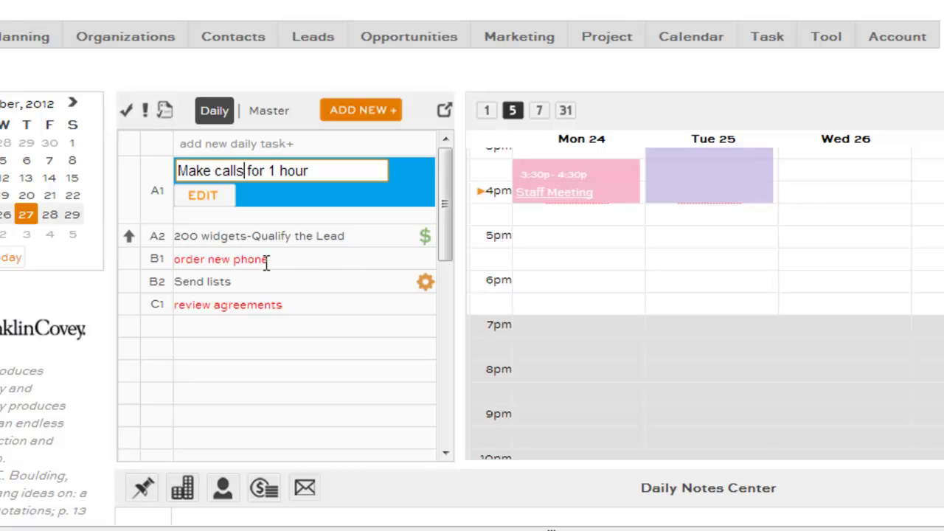
pyautogui.moveTo(295, 258); pyautogui.dragTo(274, 275)
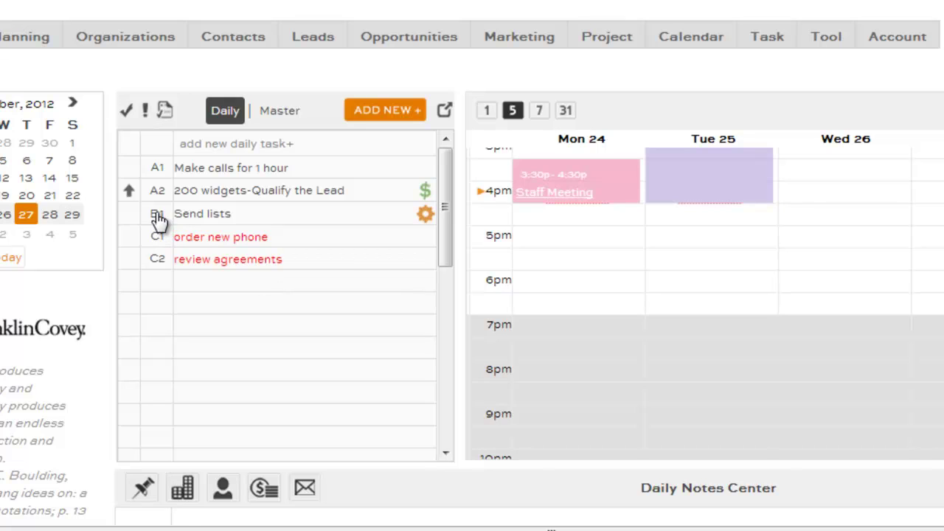
pyautogui.click(158, 214)
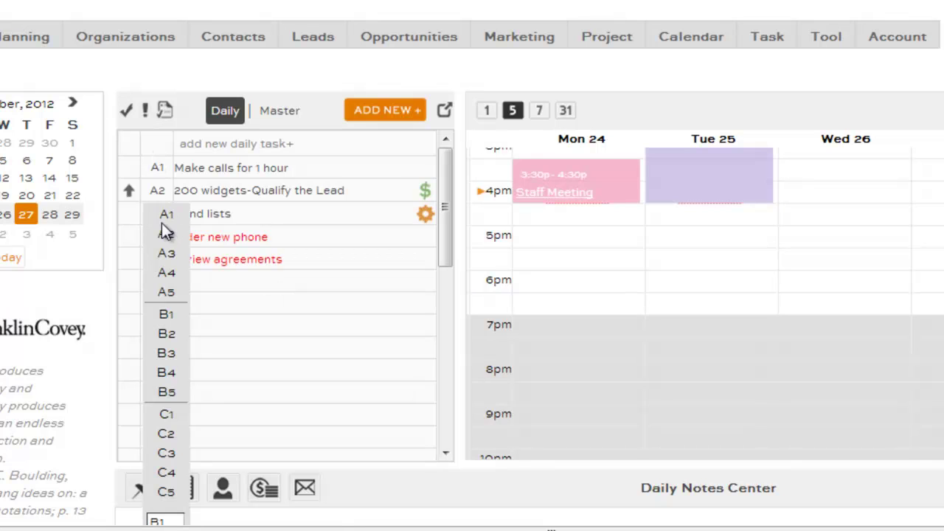
pyautogui.click(166, 214)
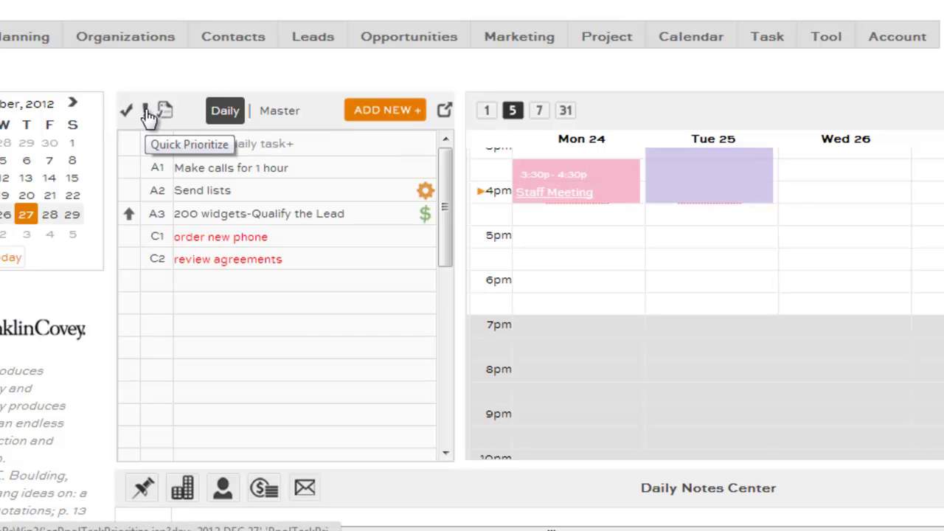
# Open Quick Prioritize and try to move "review agreements" further down the C-Priority Tasks column.
pyautogui.click(148, 114)
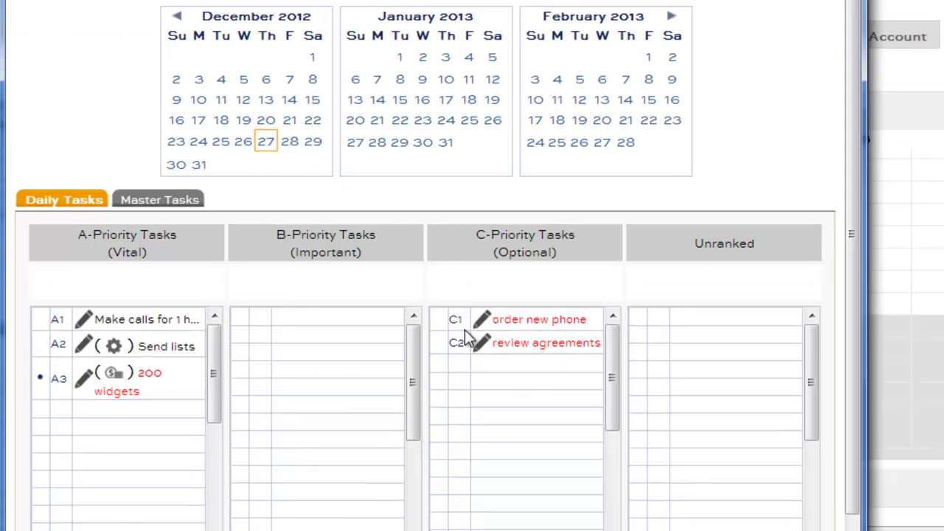
pyautogui.moveTo(531, 343); pyautogui.dragTo(492, 380)
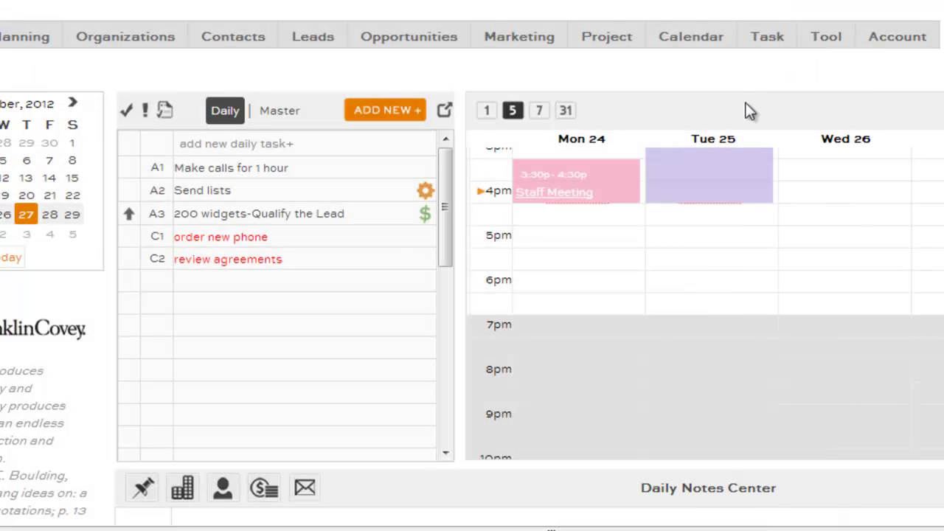
pyautogui.scroll(5, 633, 411)
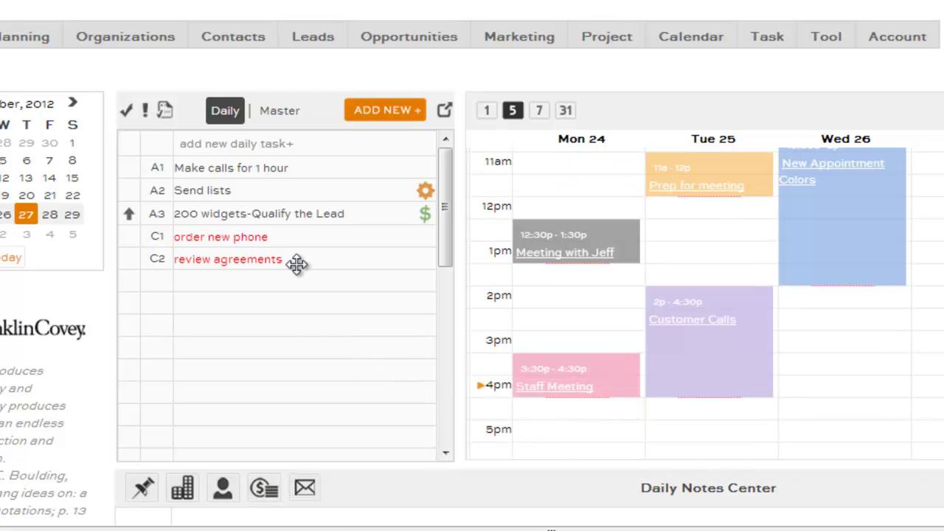
# Open the Contacts summary and examine which views are available for the contact list.
pyautogui.moveTo(221, 46)
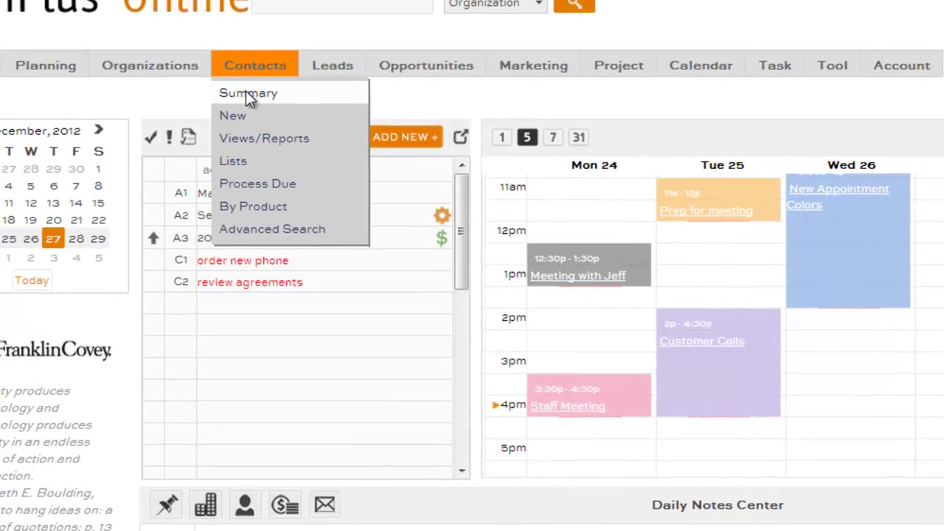
pyautogui.click(248, 94)
pyautogui.moveTo(258, 72)
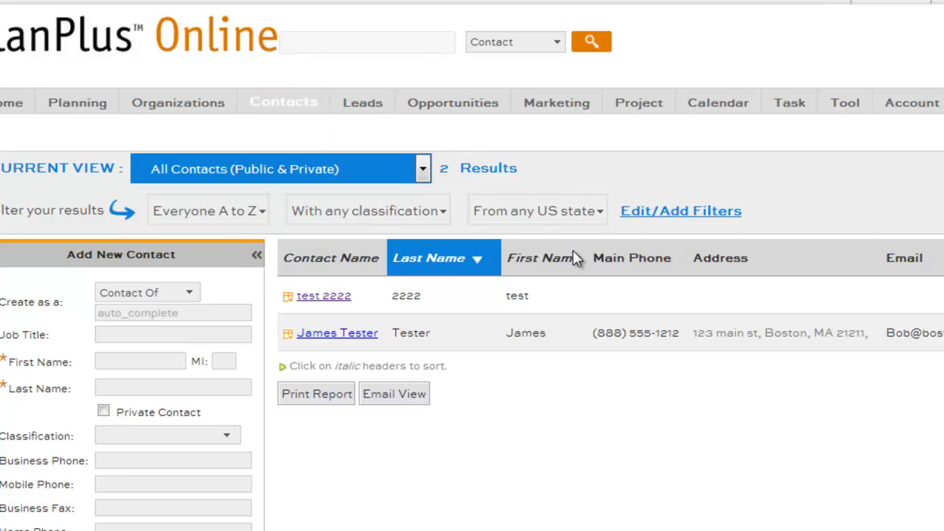
pyautogui.click(425, 170)
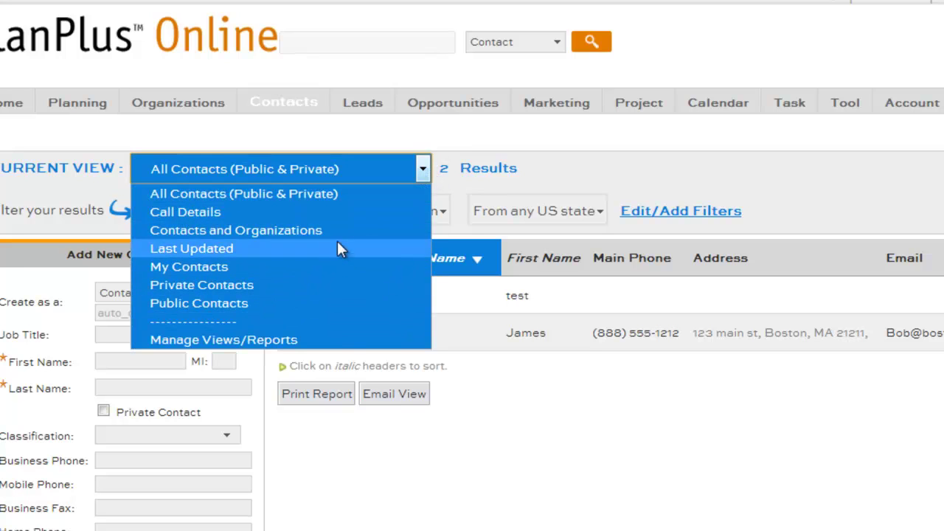
pyautogui.click(432, 138)
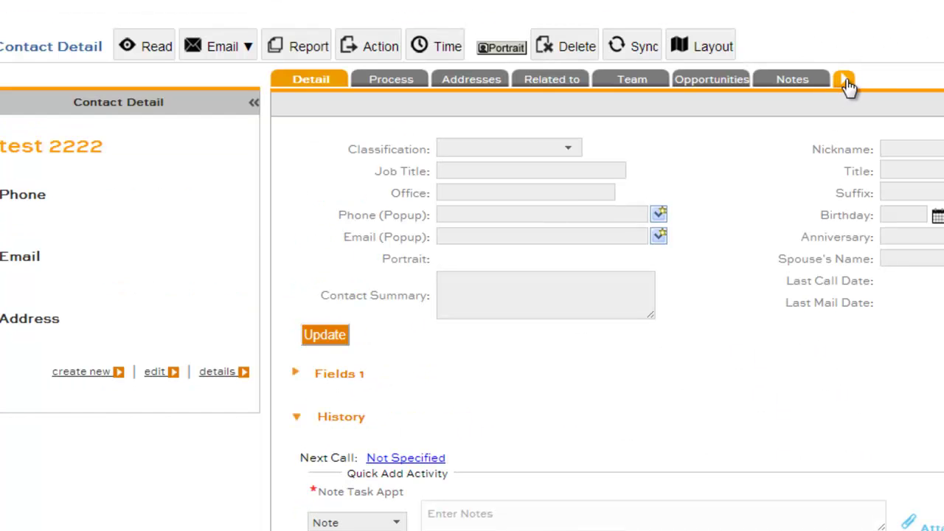
# Configure the contact detail tabs company-wide so that Fields 2 and Fields 3 are no longer hidden.
pyautogui.click(846, 82)
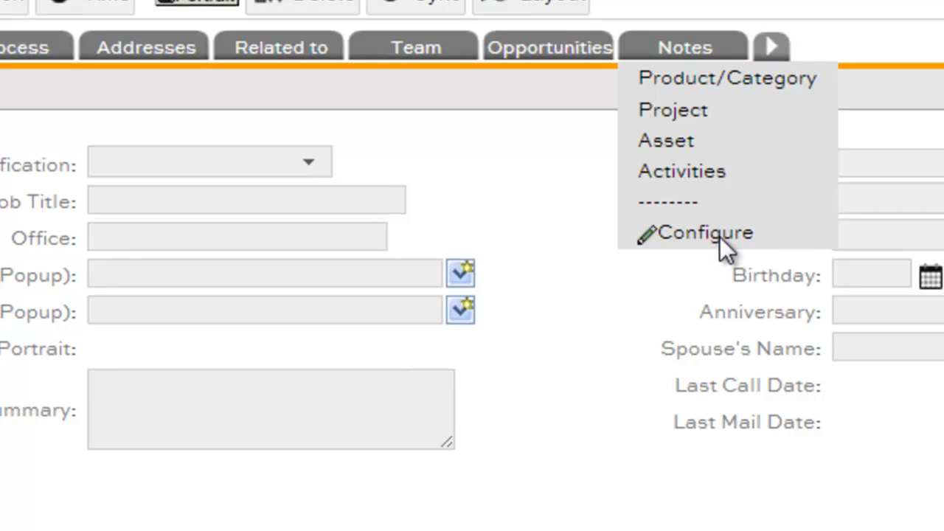
pyautogui.click(719, 237)
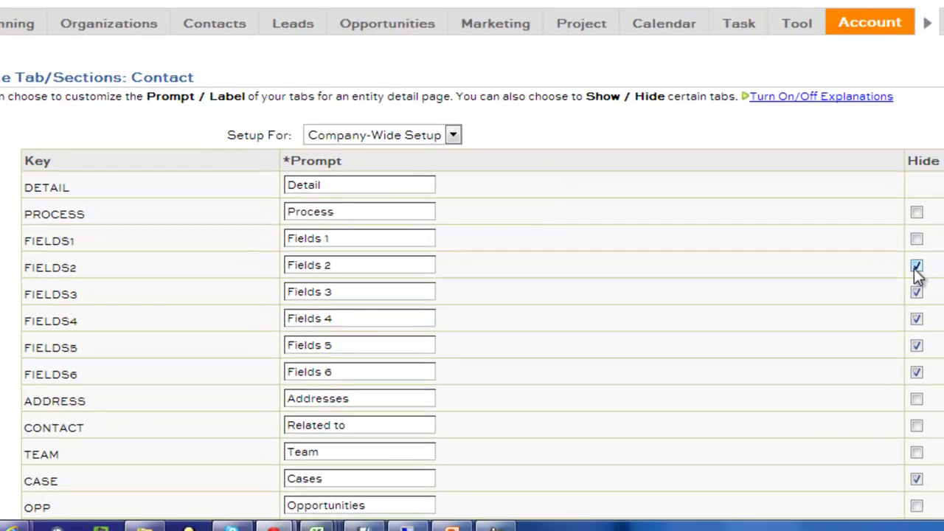
pyautogui.click(917, 267)
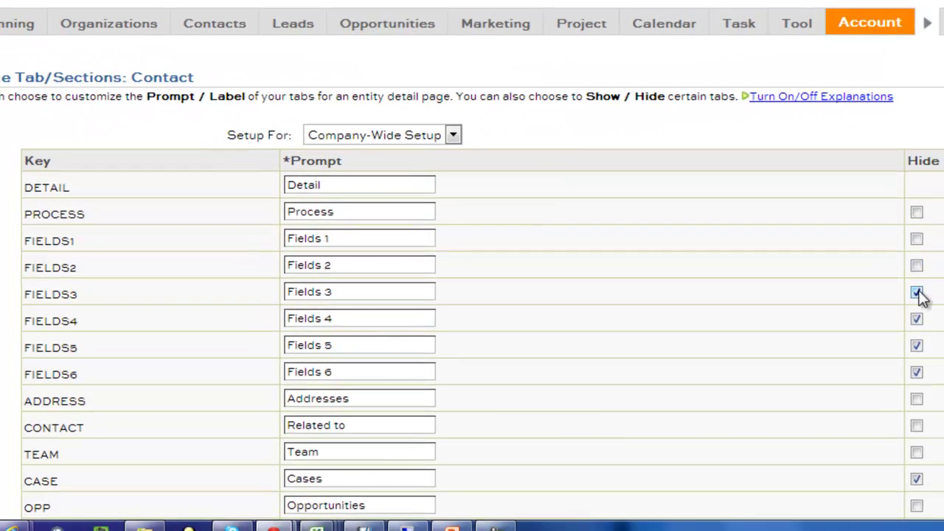
pyautogui.click(917, 293)
pyautogui.scroll(-3, 523, 375)
pyautogui.click(31, 494)
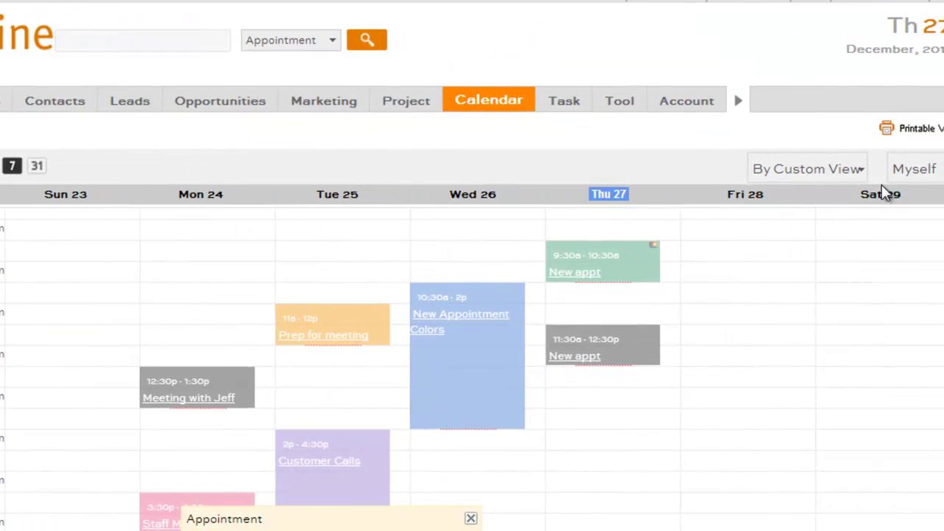
# Switch the calendar to the custom team view and show all calendars for a single day.
pyautogui.click(918, 171)
pyautogui.click(914, 214)
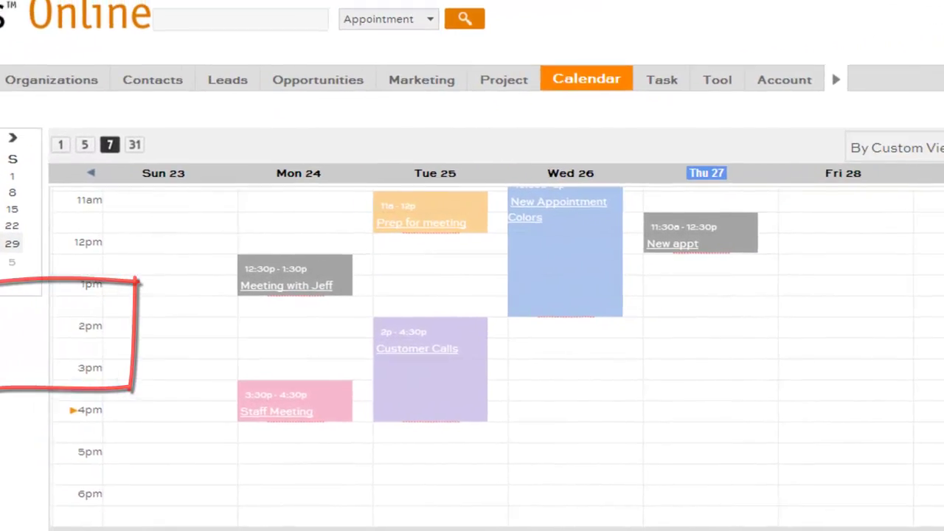
pyautogui.click(943, 132)
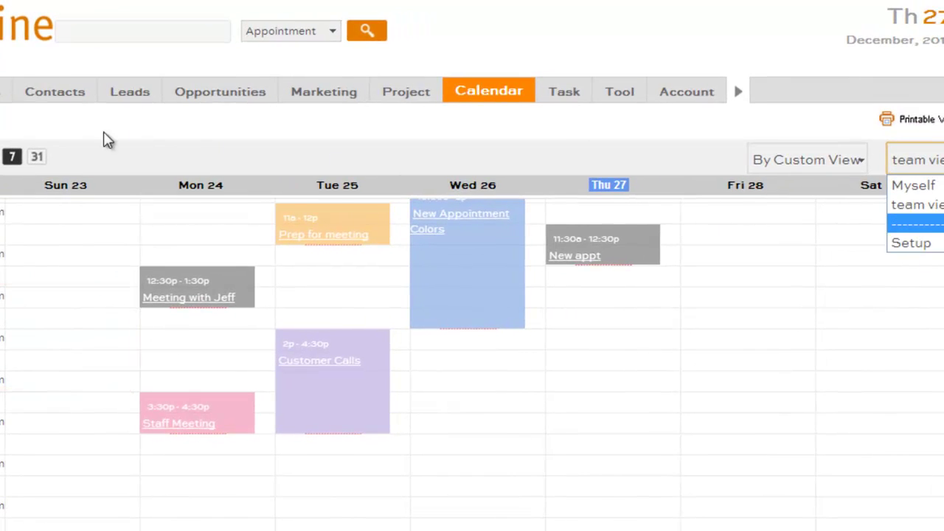
pyautogui.click(27, 152)
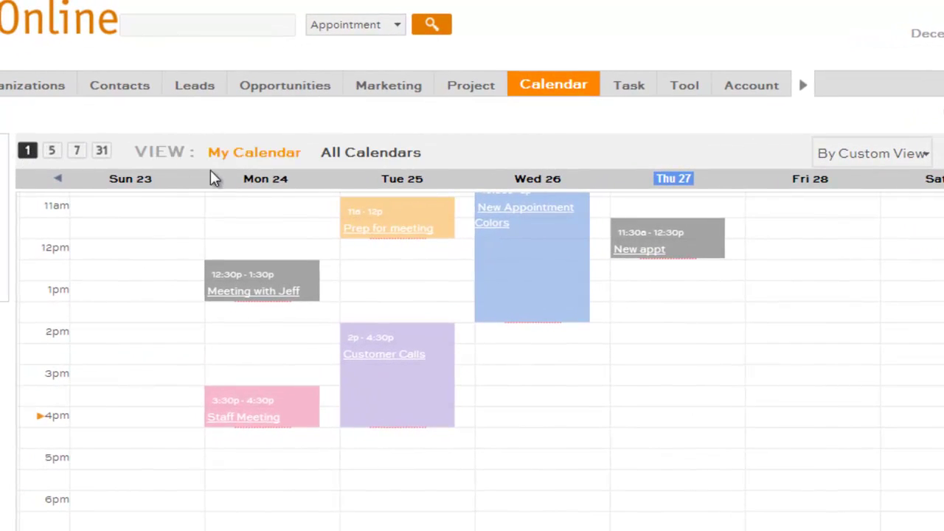
pyautogui.click(373, 155)
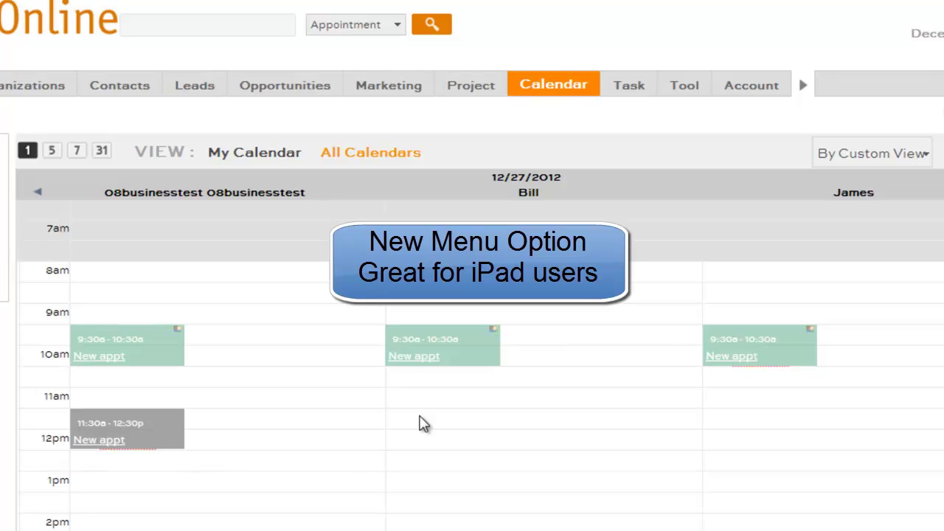
# Set the company-wide tab style to new_menu_variation in the Page / UI setup and submit the setting.
pyautogui.moveTo(779, 78)
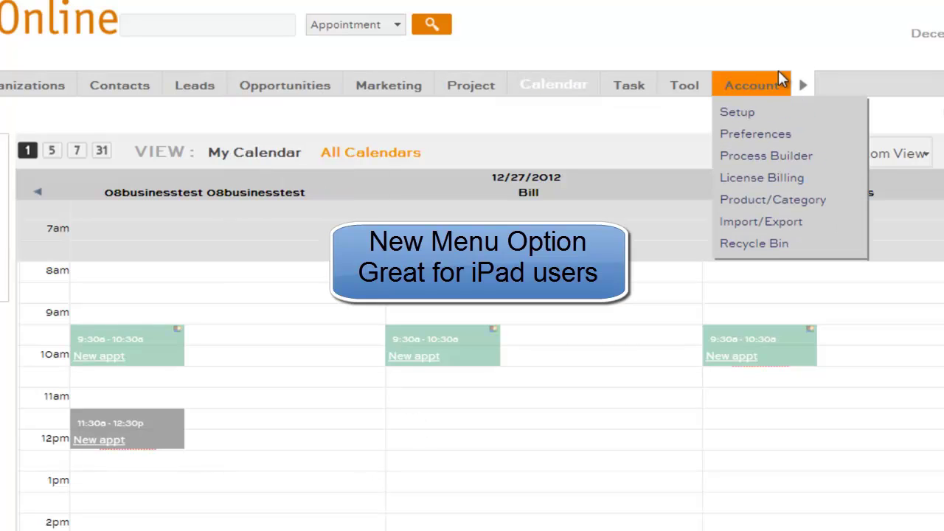
pyautogui.click(738, 112)
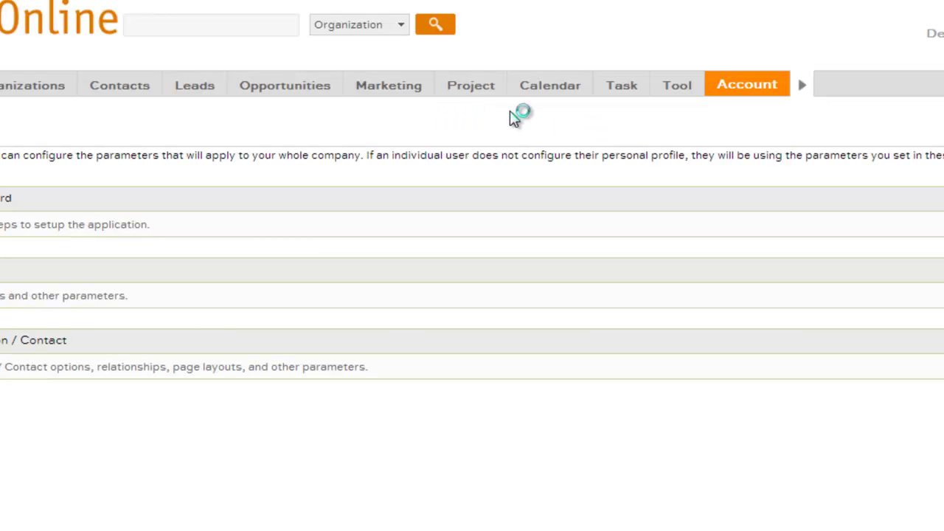
pyautogui.moveTo(272, 86)
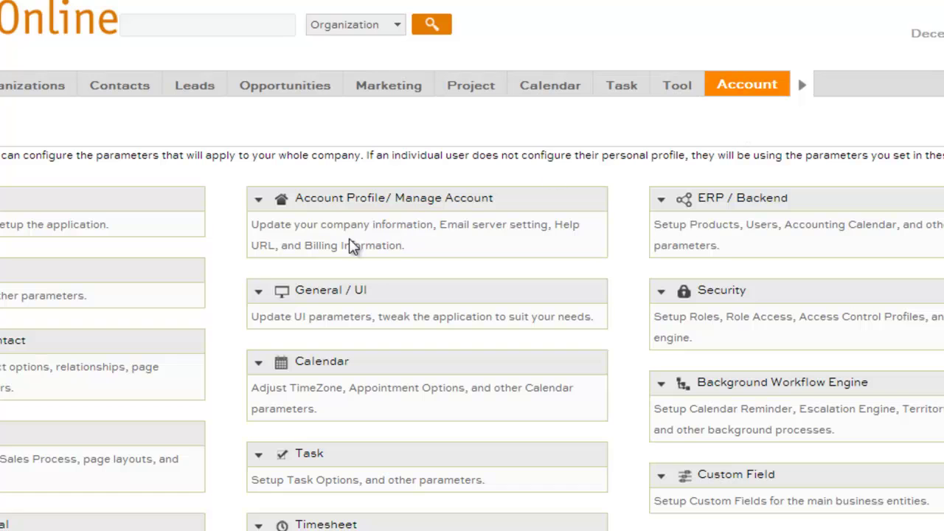
pyautogui.click(333, 297)
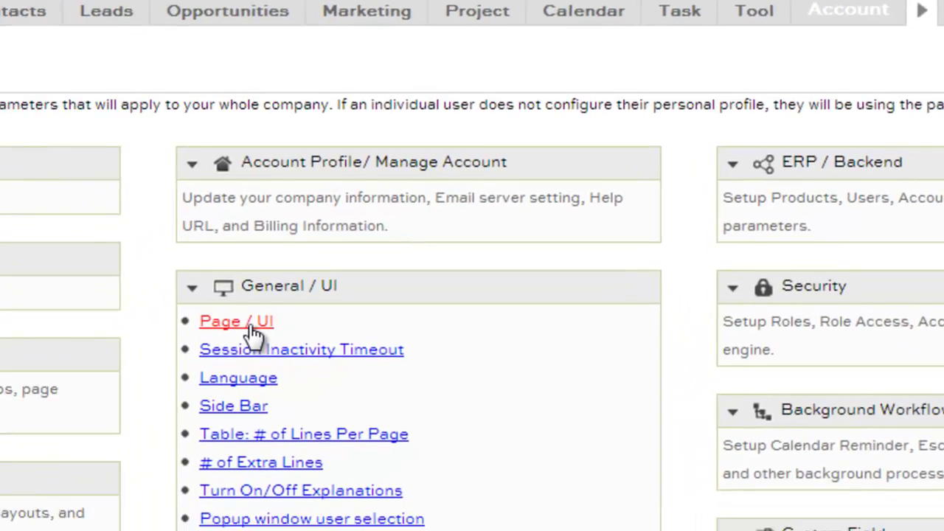
pyautogui.click(250, 328)
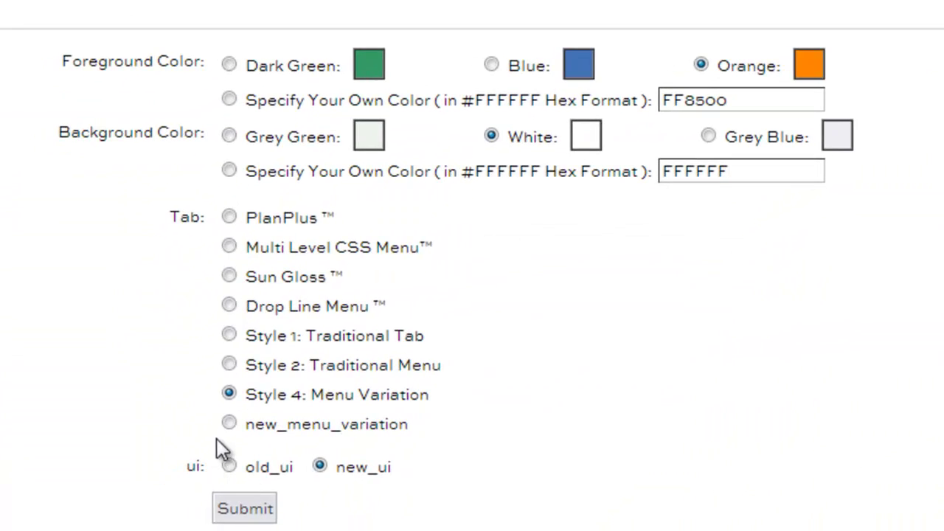
pyautogui.click(230, 423)
pyautogui.click(249, 509)
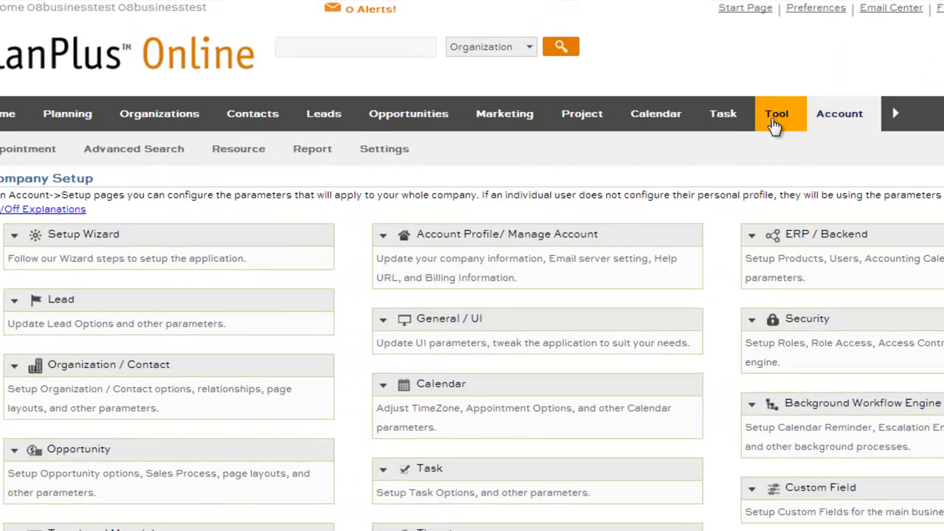
# Return to the home page, and open the Submit a Ticket form from Help & Training.
pyautogui.click(6, 118)
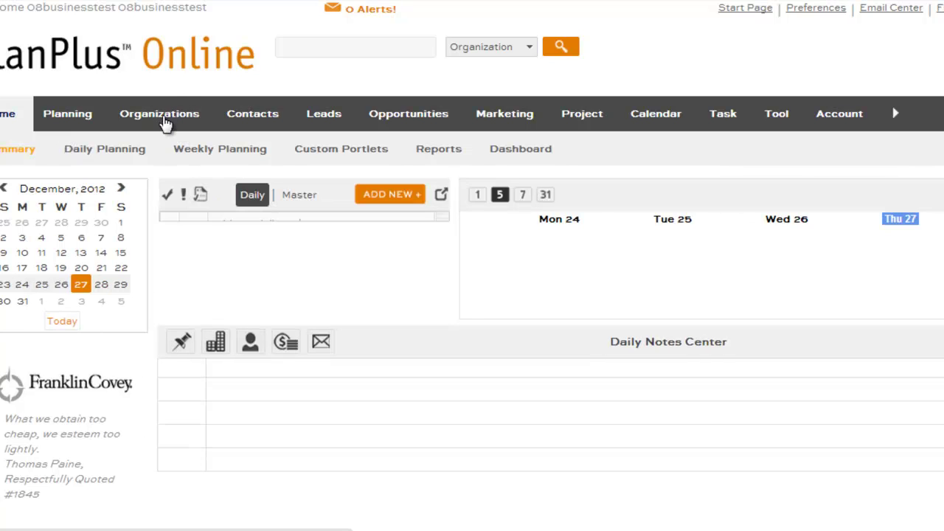
pyautogui.moveTo(391, 109)
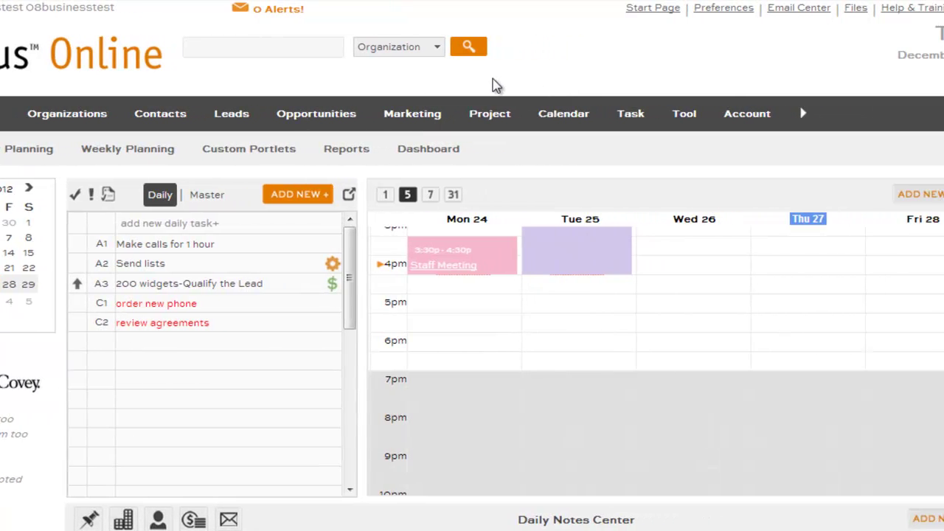
pyautogui.moveTo(612, 127)
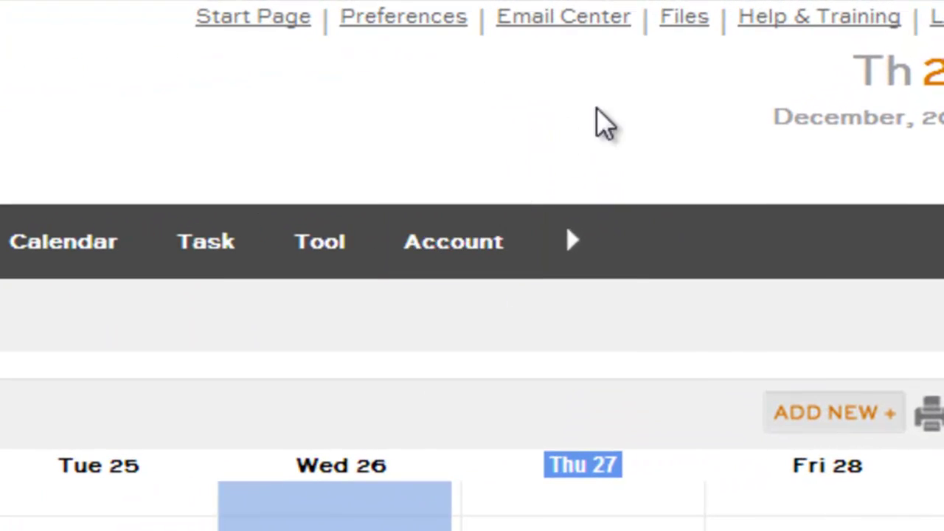
pyautogui.click(797, 29)
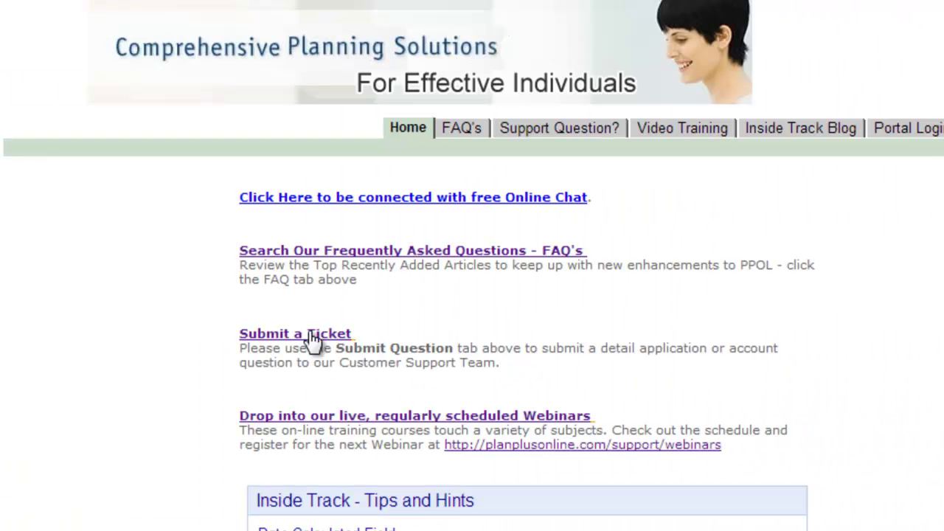
pyautogui.click(281, 335)
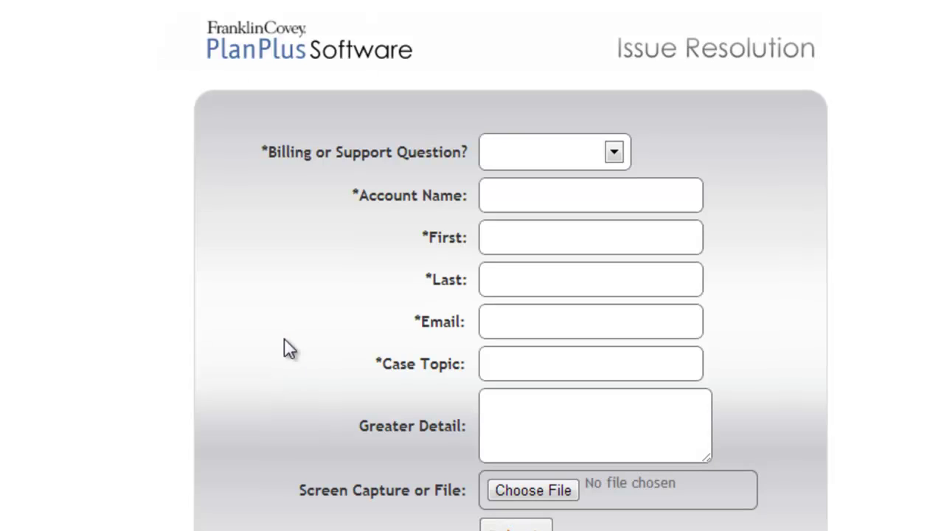